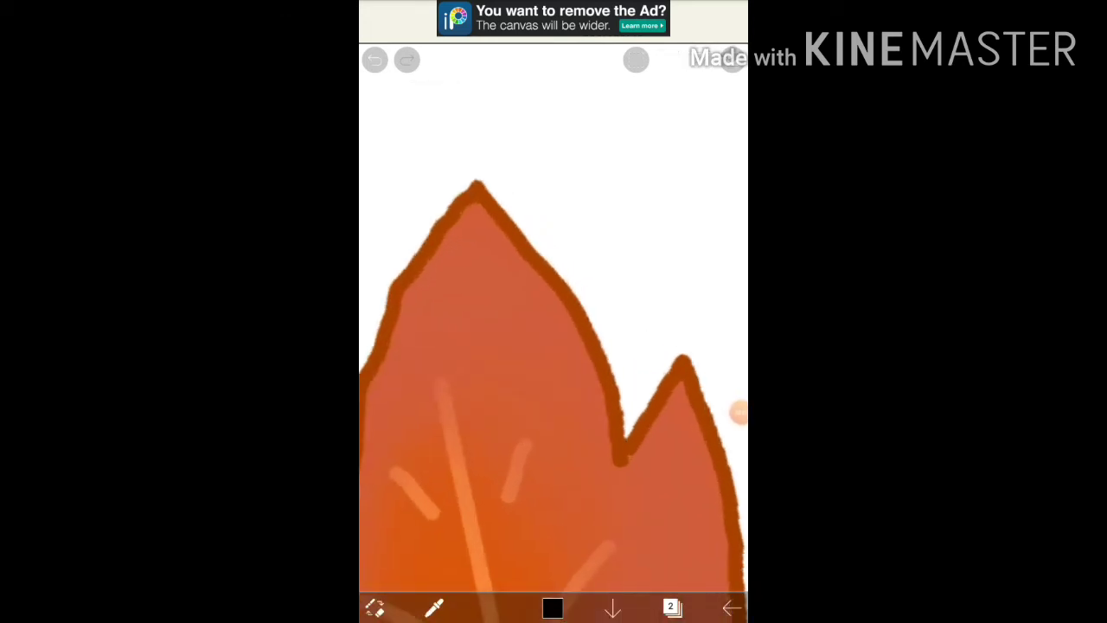
Step: Draw brown outlines of a pointed ear and a flame-shaped tail beside the head
left_click(625, 445)
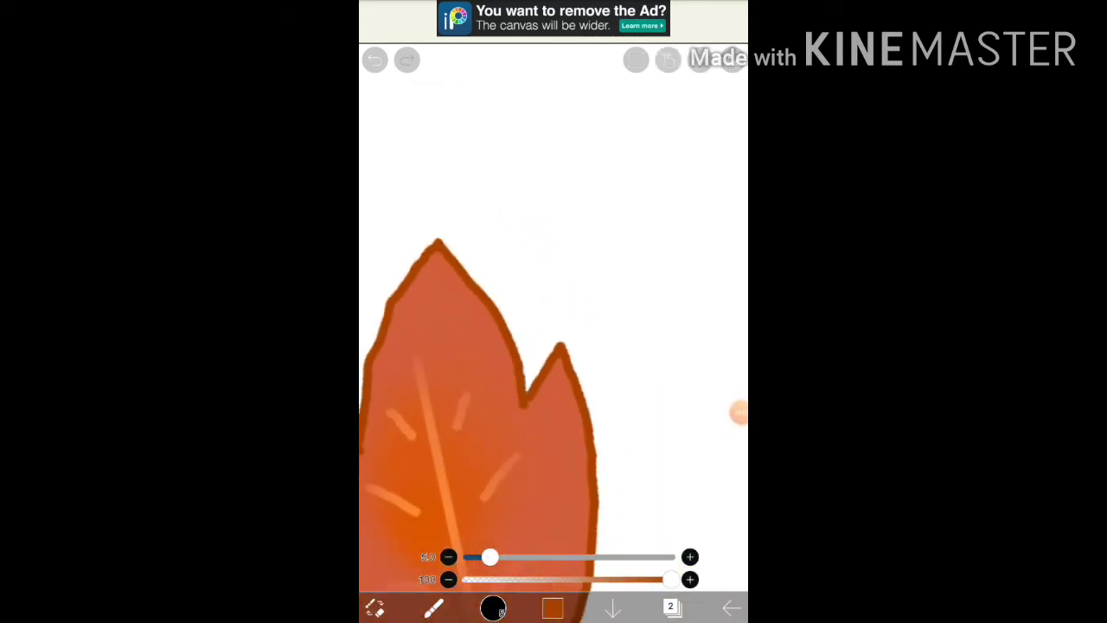
mouse_move(493, 303)
left_mouse_down()
mouse_move(663, 213)
mouse_move(680, 358)
mouse_move(648, 453)
mouse_move(606, 495)
left_mouse_up()
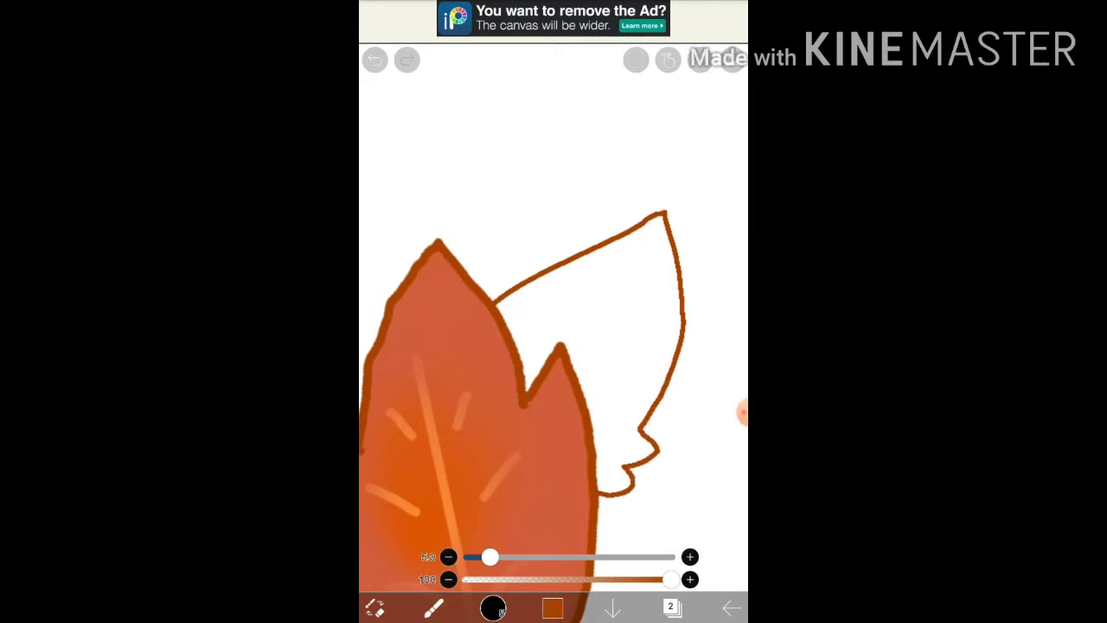
left_click_drag(484, 389, 632, 380)
mouse_move(543, 285)
left_mouse_down()
mouse_move(416, 251)
mouse_move(407, 419)
left_mouse_up()
left_click_drag(606, 390, 455, 138)
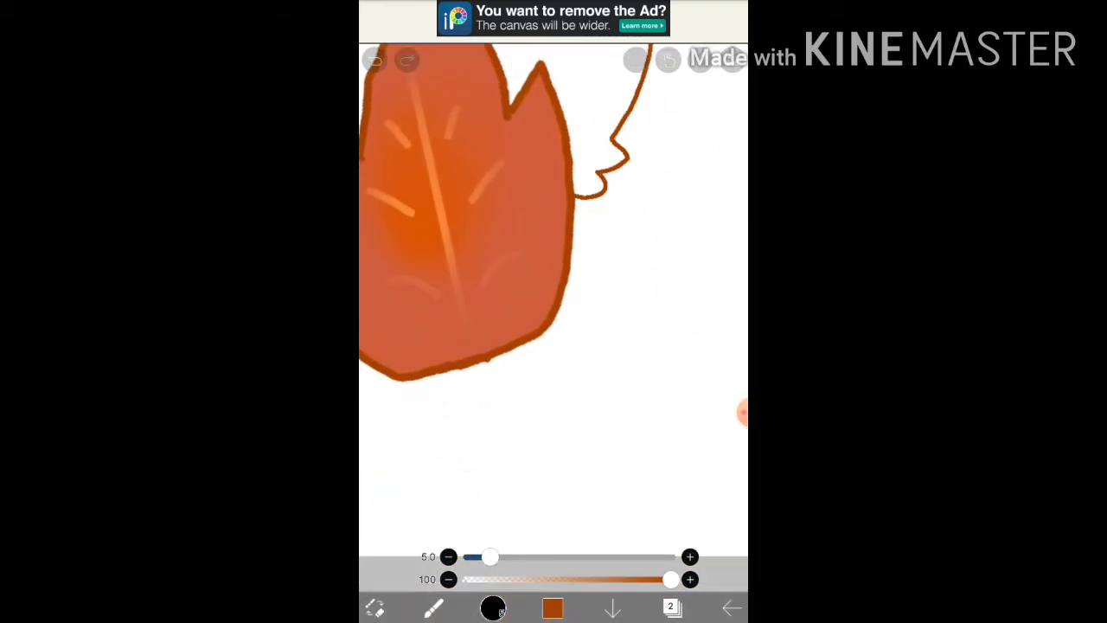
left_click_drag(556, 322, 665, 239)
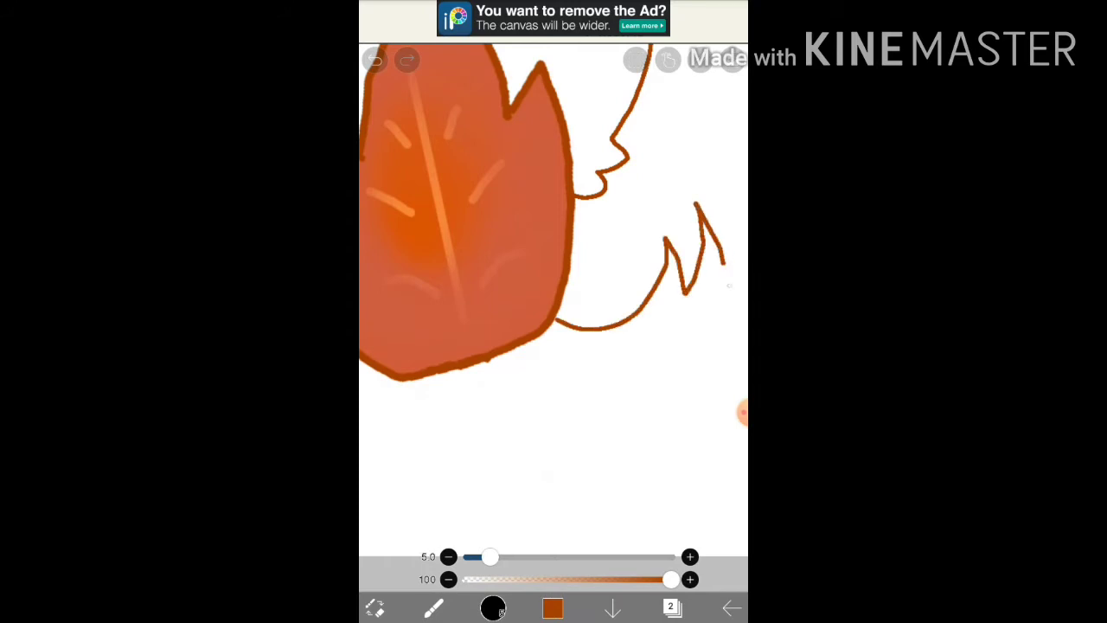
left_click_drag(725, 264, 529, 379)
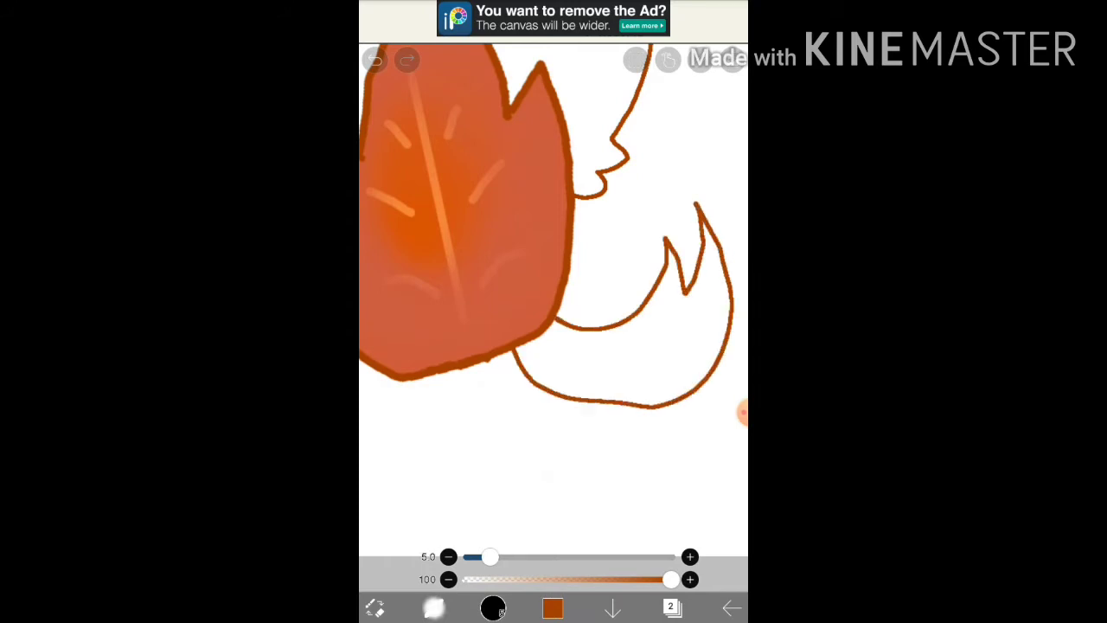
Step: Eyedrop the leaf's orange fill colour, then switch to the Magic Wand
left_click(434, 608)
left_click(435, 489)
left_click(462, 208)
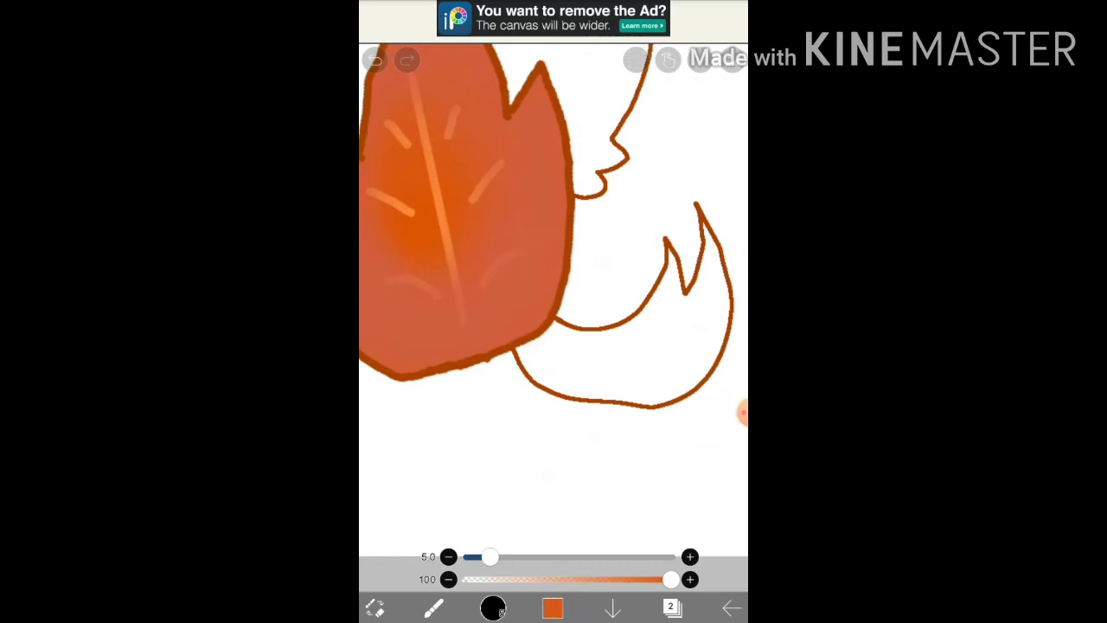
left_click(434, 608)
left_click(435, 136)
Step: Magic Wand-select the tail and ear areas, undoing the last selection step
left_click(632, 363)
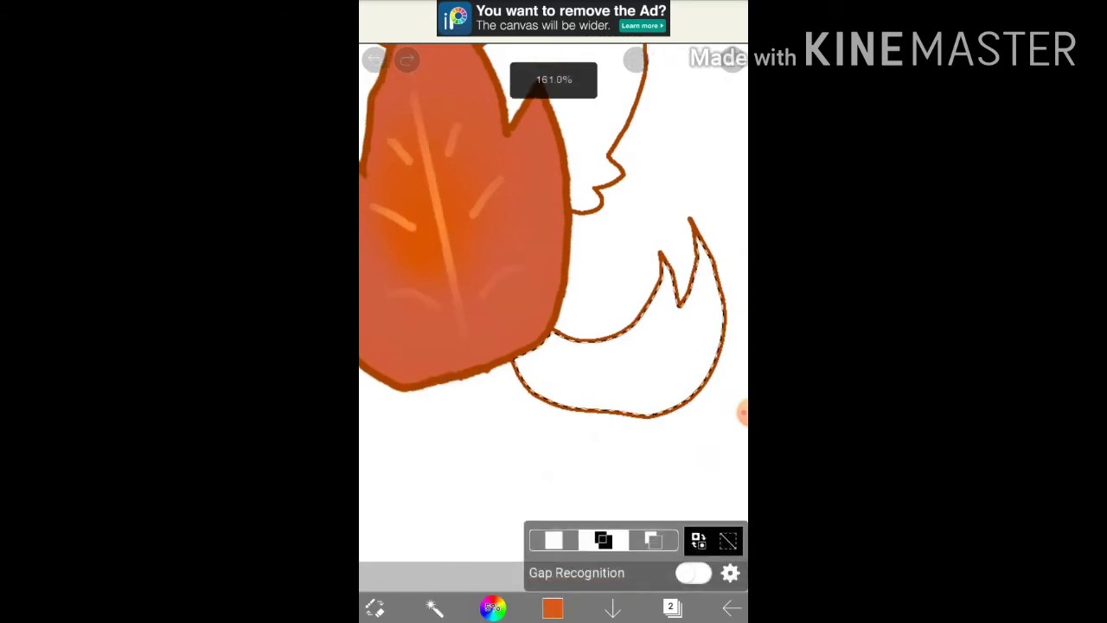
left_click(597, 225)
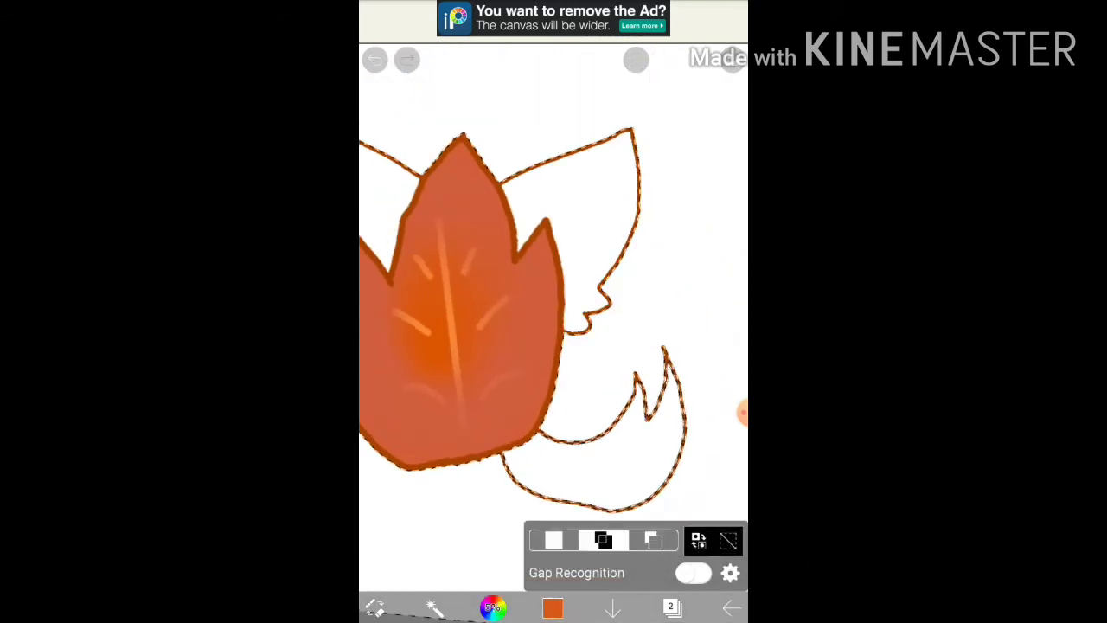
key("ctrl+z")
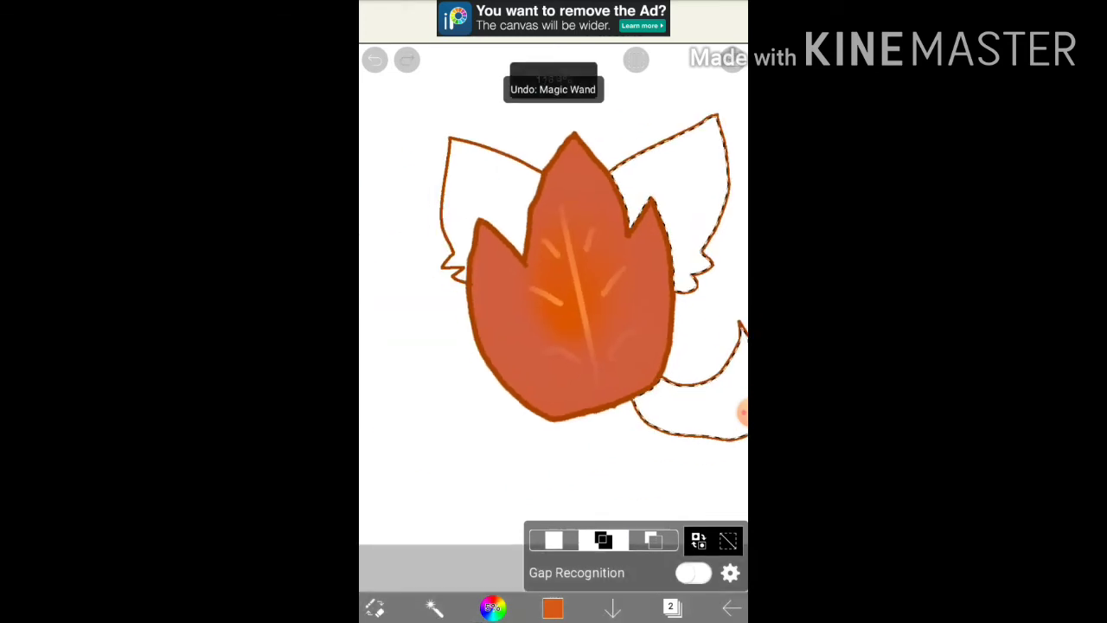
Step: With the brush at size 237, paint orange over the selected ears and tail
left_click(434, 608)
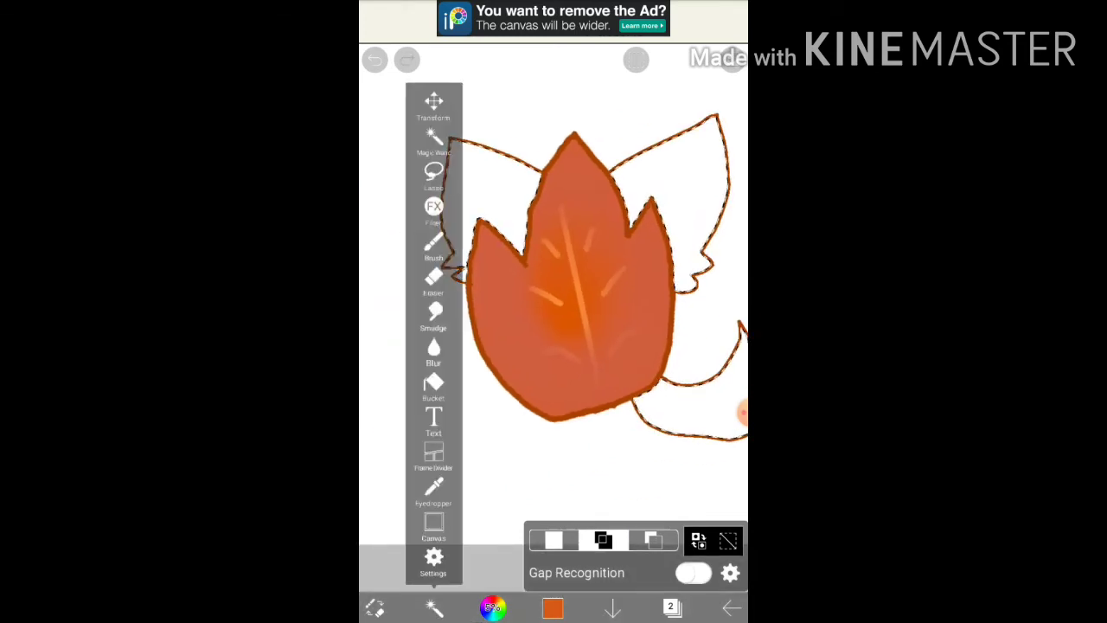
left_click(434, 247)
left_click_drag(487, 558, 664, 557)
mouse_move(415, 285)
left_mouse_down()
mouse_move(554, 121)
mouse_move(519, 104)
mouse_move(684, 216)
mouse_move(649, 469)
mouse_move(666, 485)
left_mouse_up()
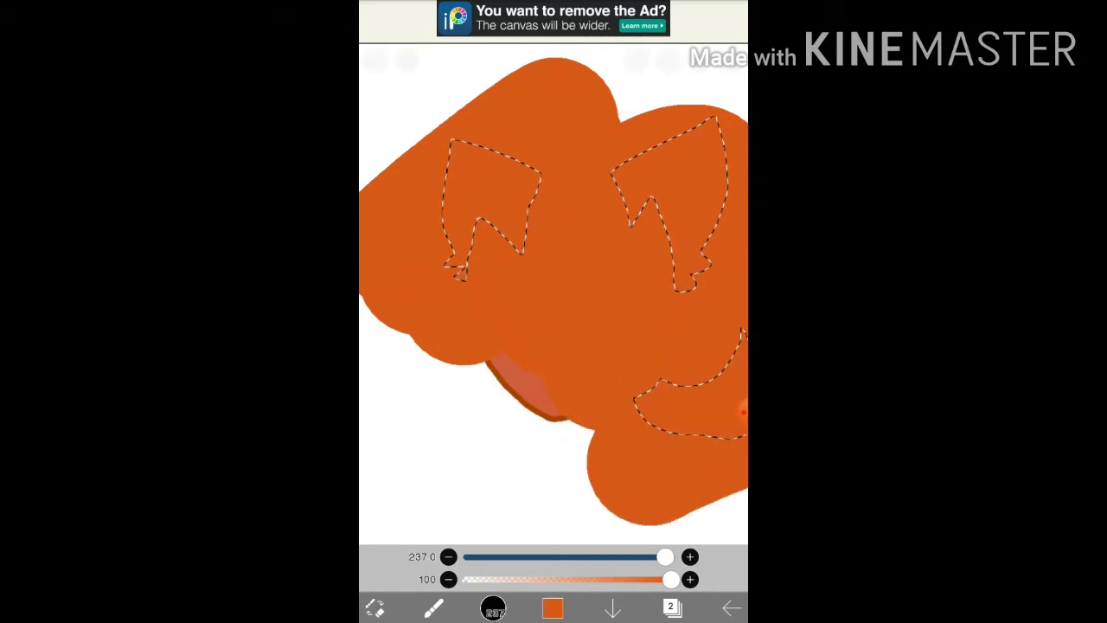
scroll(553, 285, "down", 2)
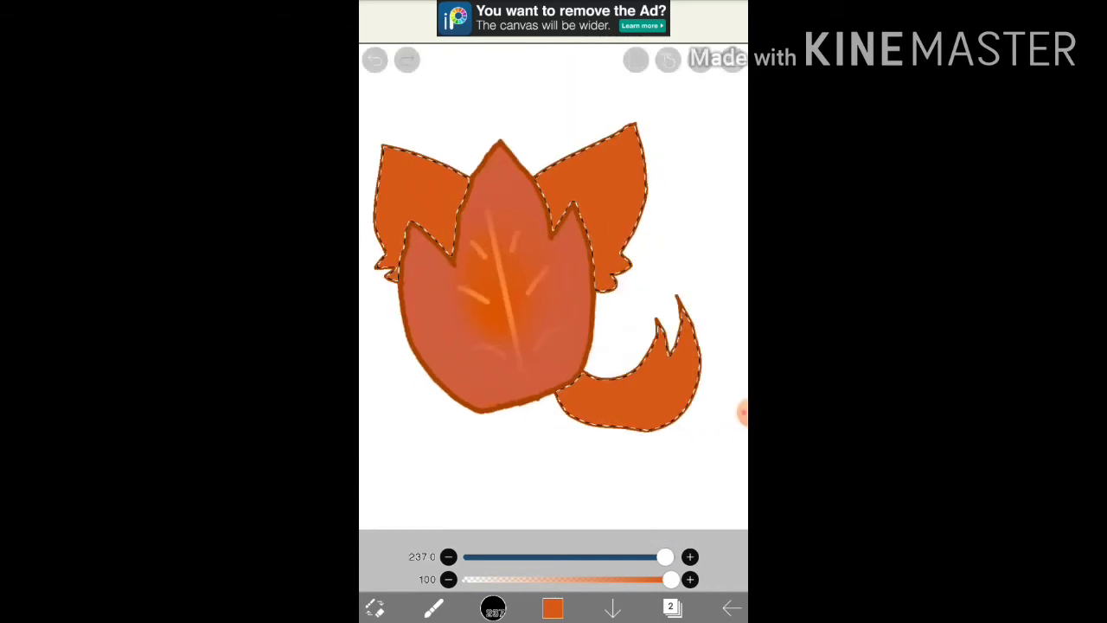
scroll(554, 285, "up", 2)
scroll(554, 286, "up", 2)
Step: Reduce the brush to size 67 and paint lighter orange shading over the tail
left_click(434, 608)
left_click(434, 247)
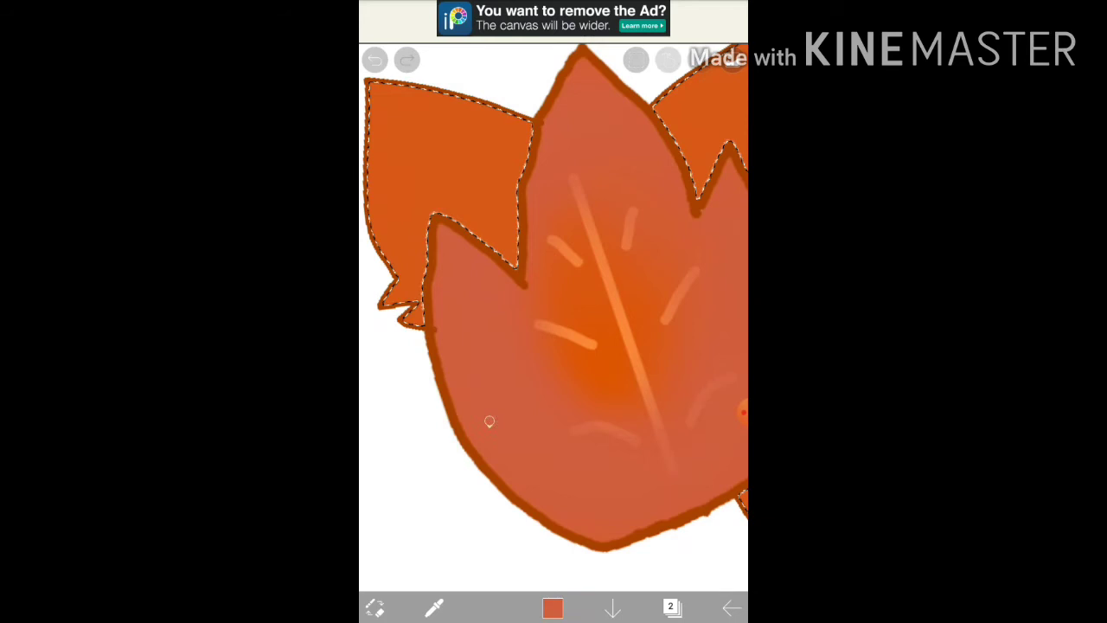
scroll(554, 285, "down", 2)
left_click_drag(553, 286, 485, 216)
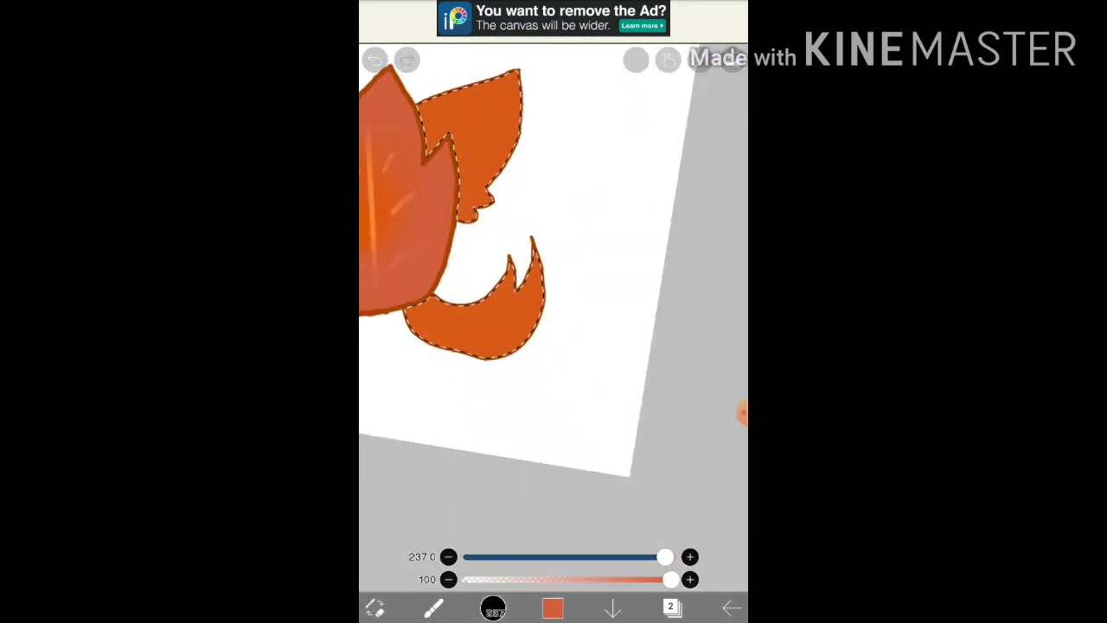
scroll(554, 286, "up", 3)
left_click_drag(665, 557, 597, 557)
left_click_drag(528, 329, 571, 190)
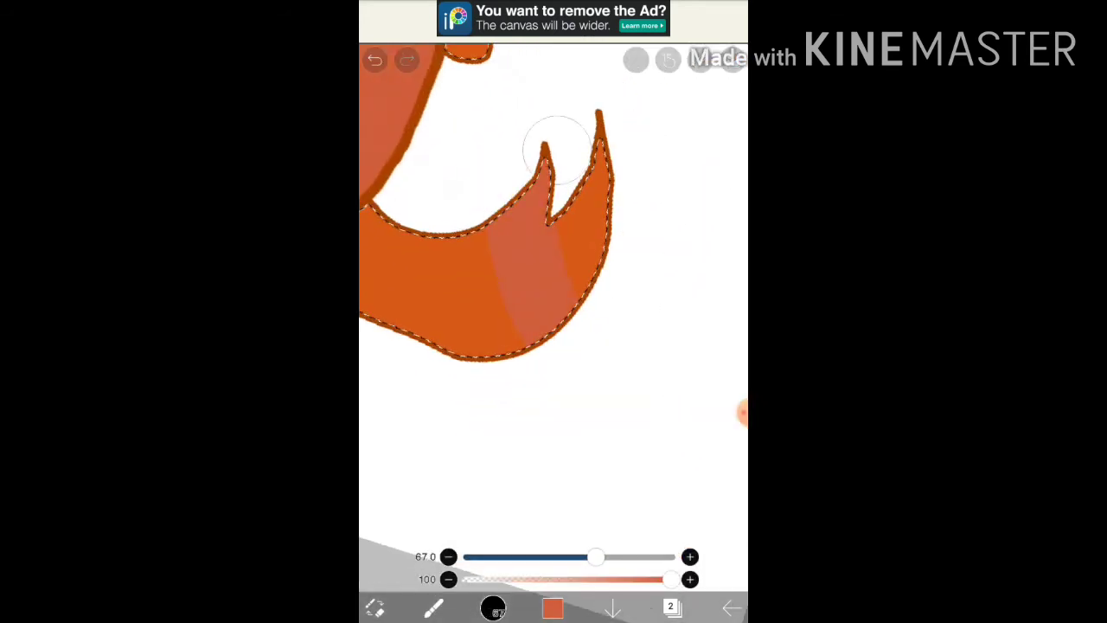
left_click_drag(553, 260, 600, 132)
scroll(553, 286, "down", 2)
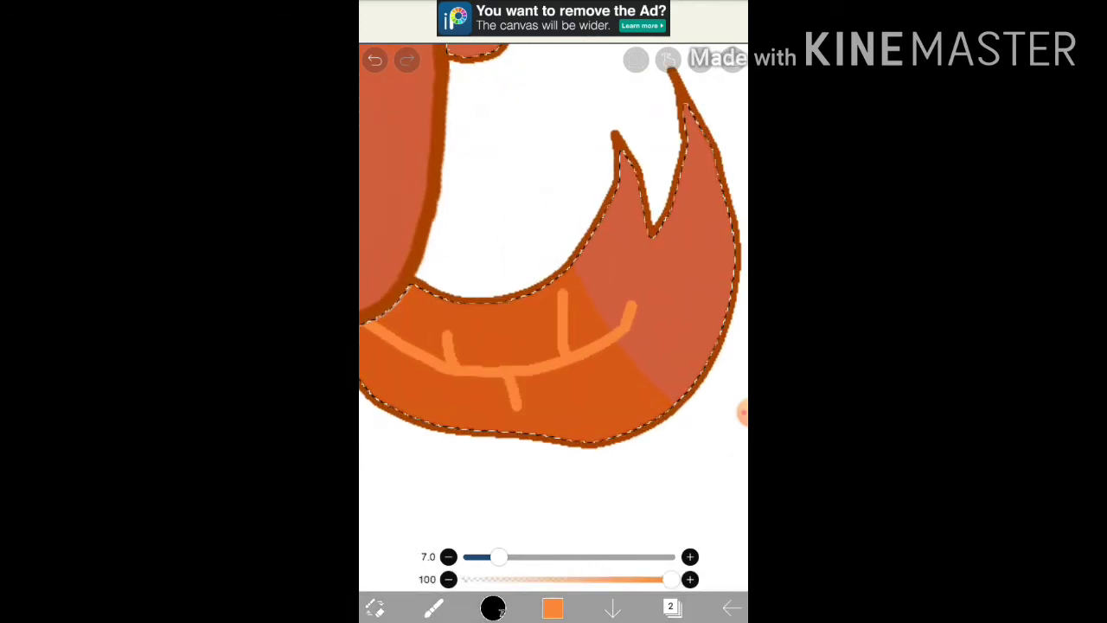
Step: Remove the current selection and go back to the brush
left_click(433, 608)
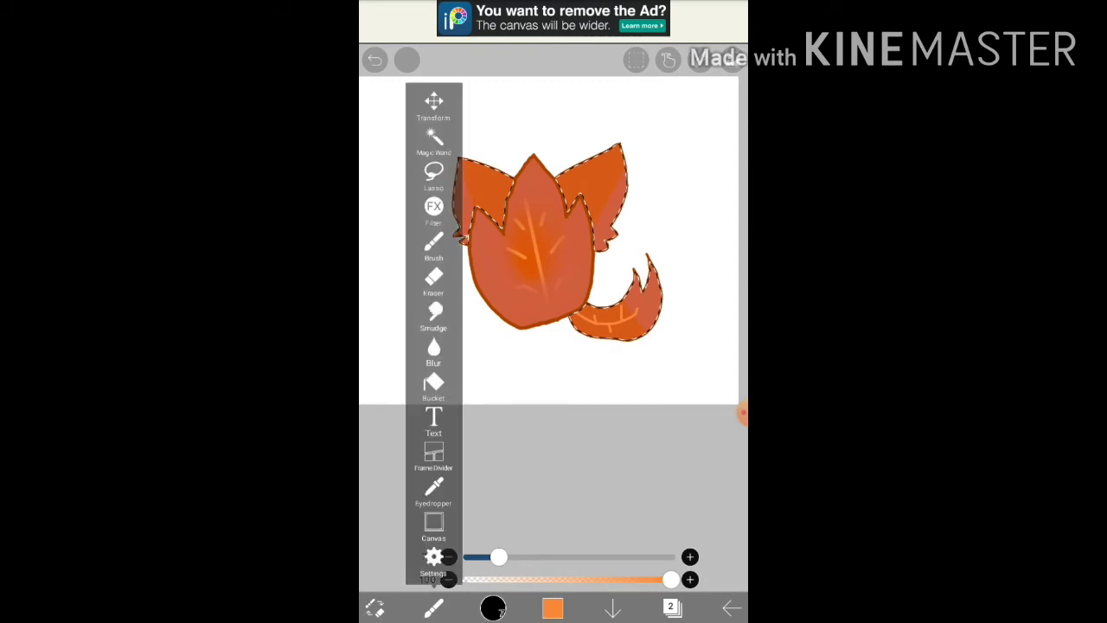
left_click(435, 138)
left_click(728, 541)
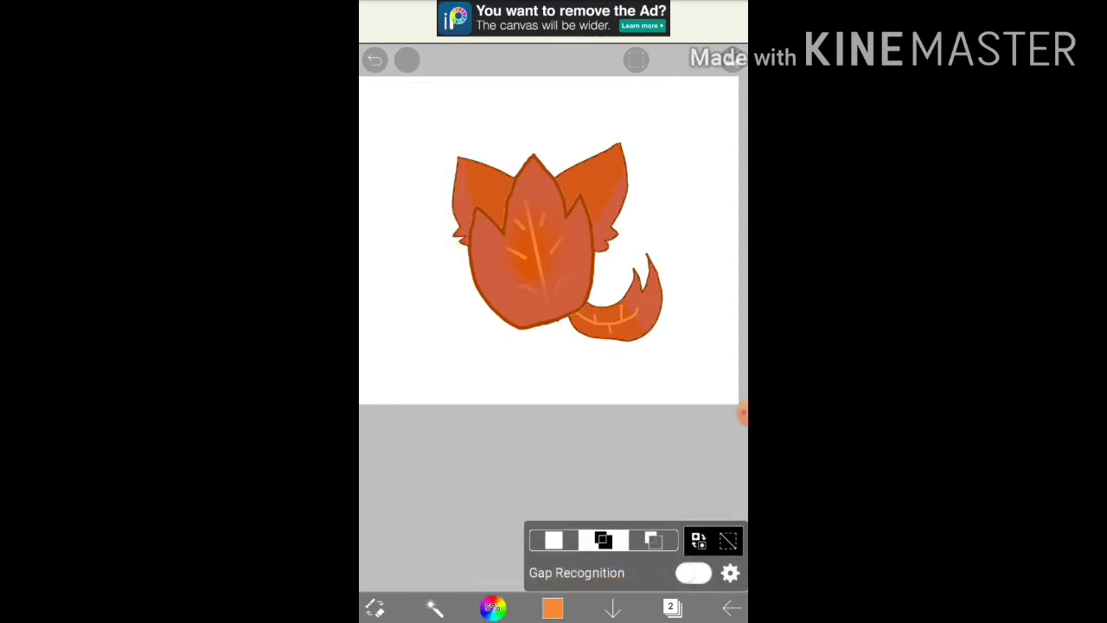
scroll(554, 259, "up", 2)
left_click(433, 609)
left_click(434, 247)
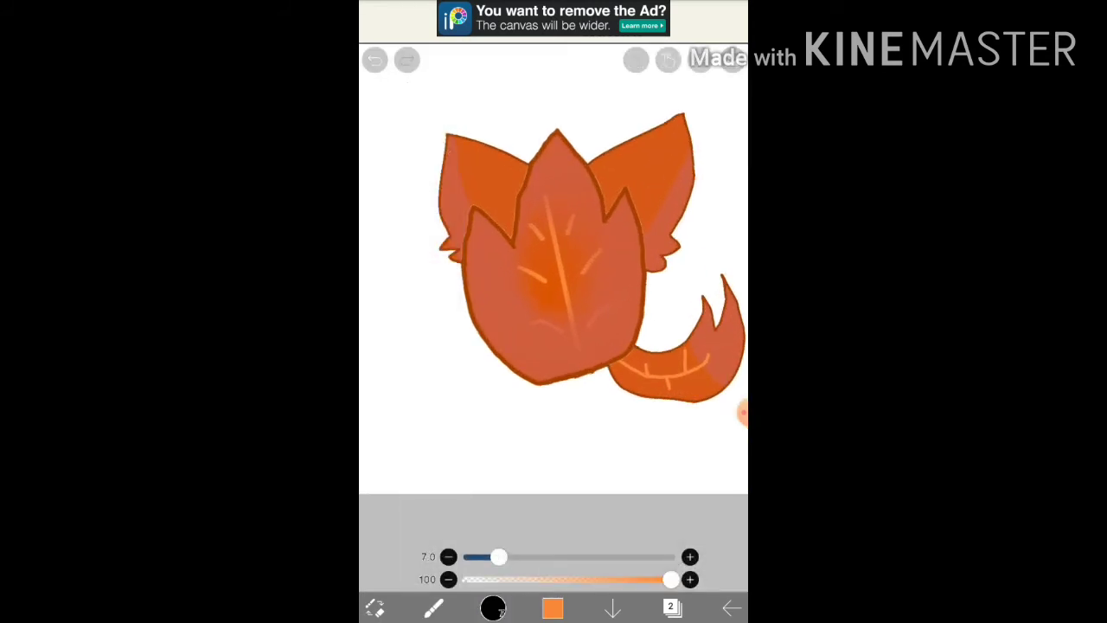
Step: Add a new layer 3 and set the paint colour to black
left_click(672, 608)
left_click(509, 466)
left_click(672, 608)
left_click(553, 608)
left_click(376, 222)
left_click(553, 608)
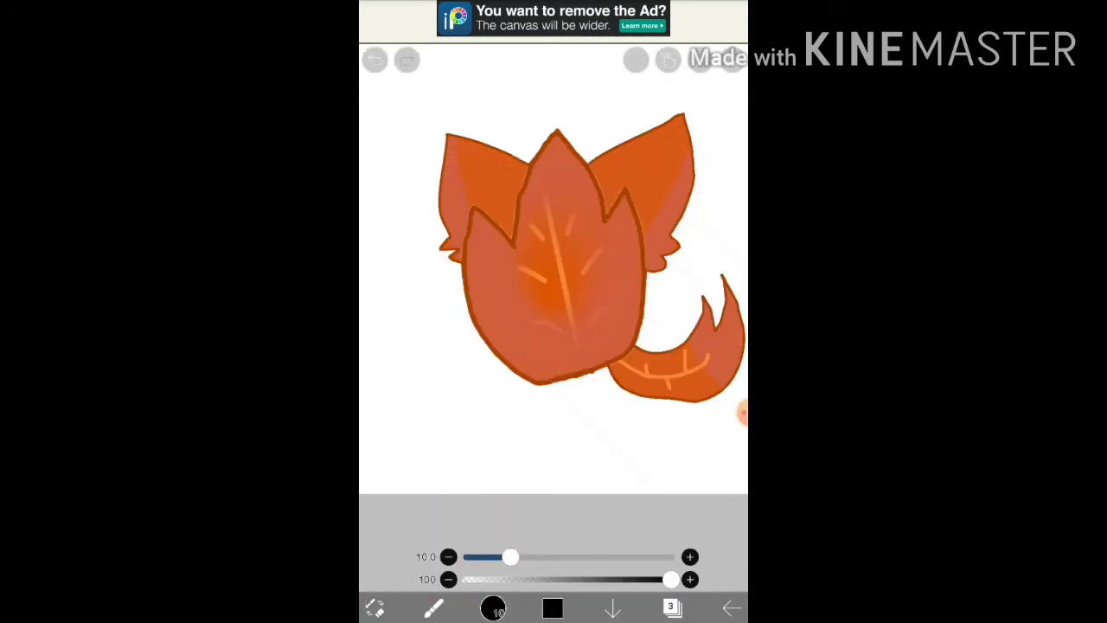
scroll(529, 366, "up", 5)
Step: Draw black legs under the body: a check-mark leg and a hooked leg with an oval foot
left_click_drag(608, 392, 511, 474)
left_click_drag(485, 388, 506, 467)
left_click_drag(554, 260, 468, 239)
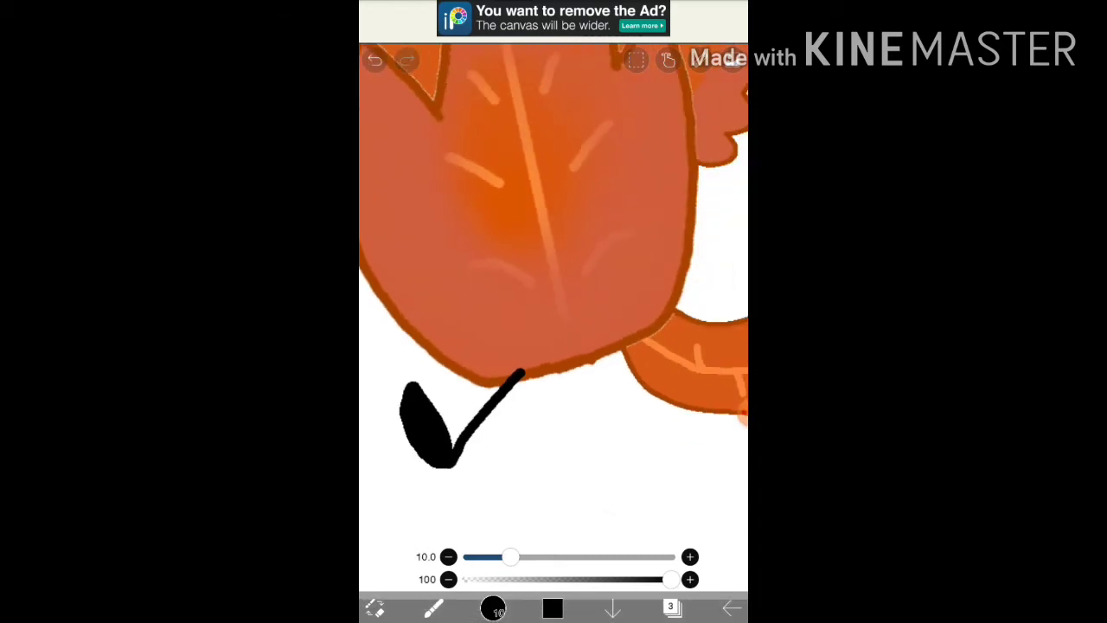
mouse_move(603, 343)
left_mouse_down()
mouse_move(644, 377)
mouse_move(627, 433)
left_mouse_up()
left_click_drag(636, 381, 632, 433)
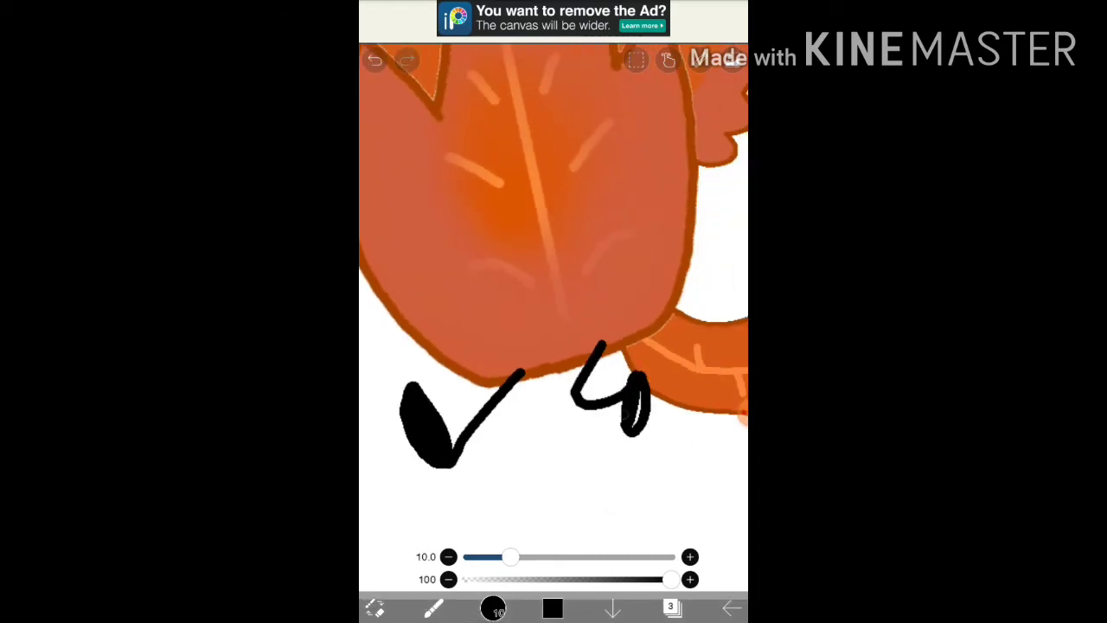
left_click_drag(554, 259, 585, 260)
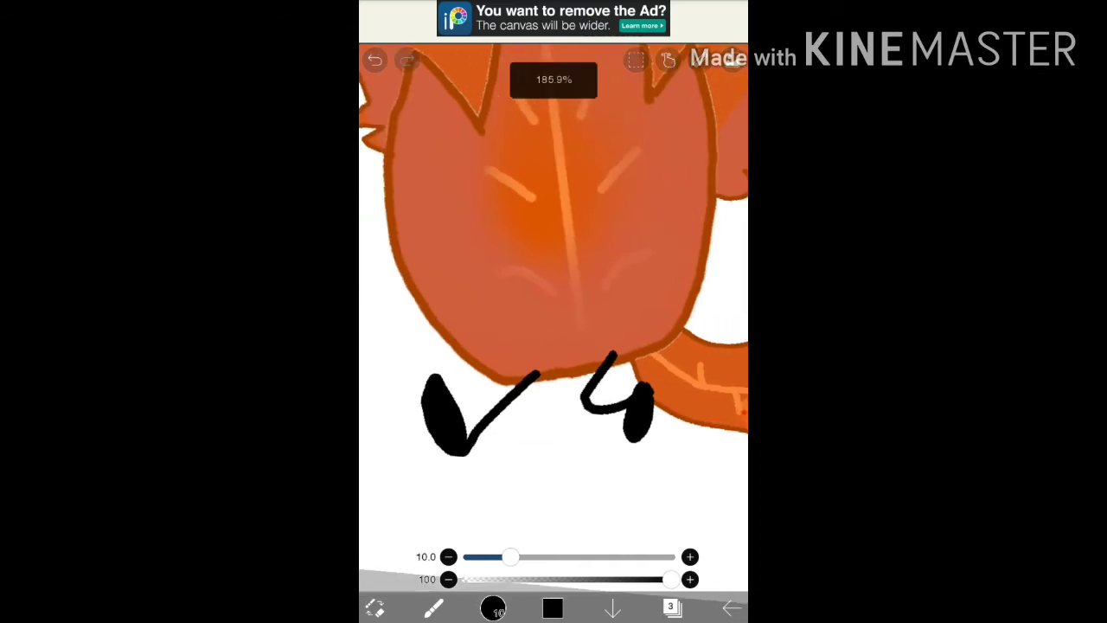
left_click_drag(421, 256, 550, 346)
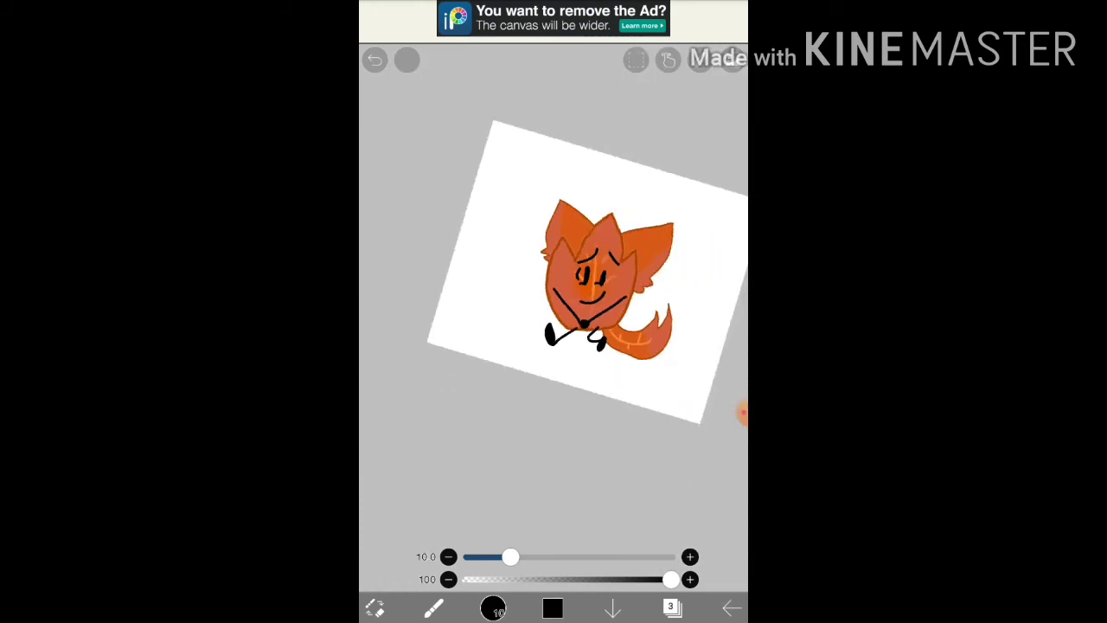
Step: Select the bottom layer 1 and set the paint colour to bright orange
left_click(671, 607)
left_click(644, 479)
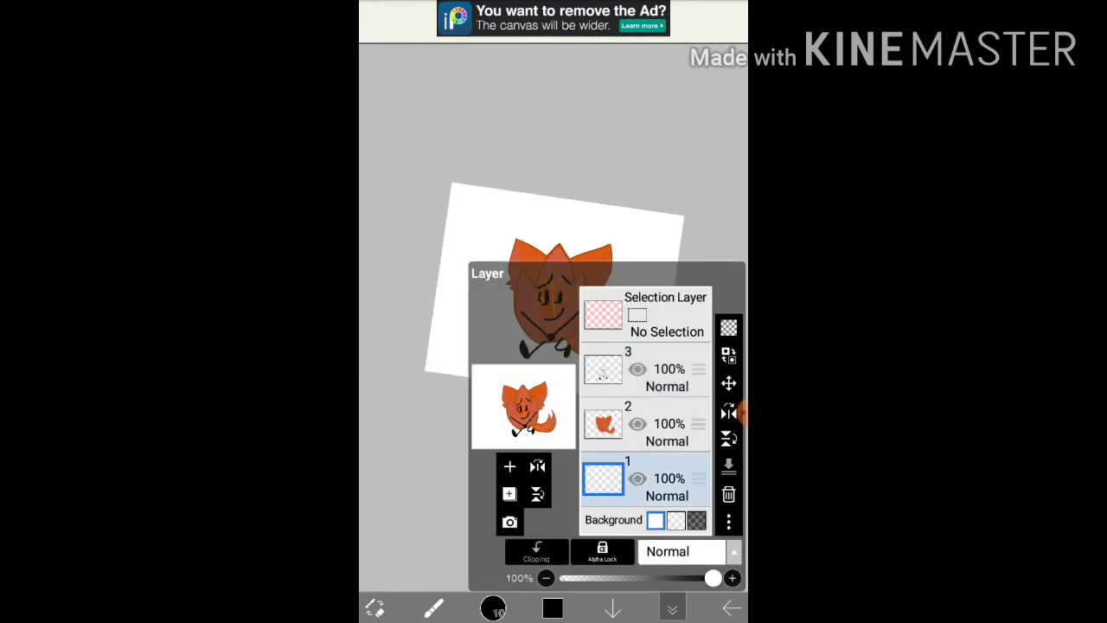
left_click(644, 370)
left_click(645, 478)
left_click(672, 607)
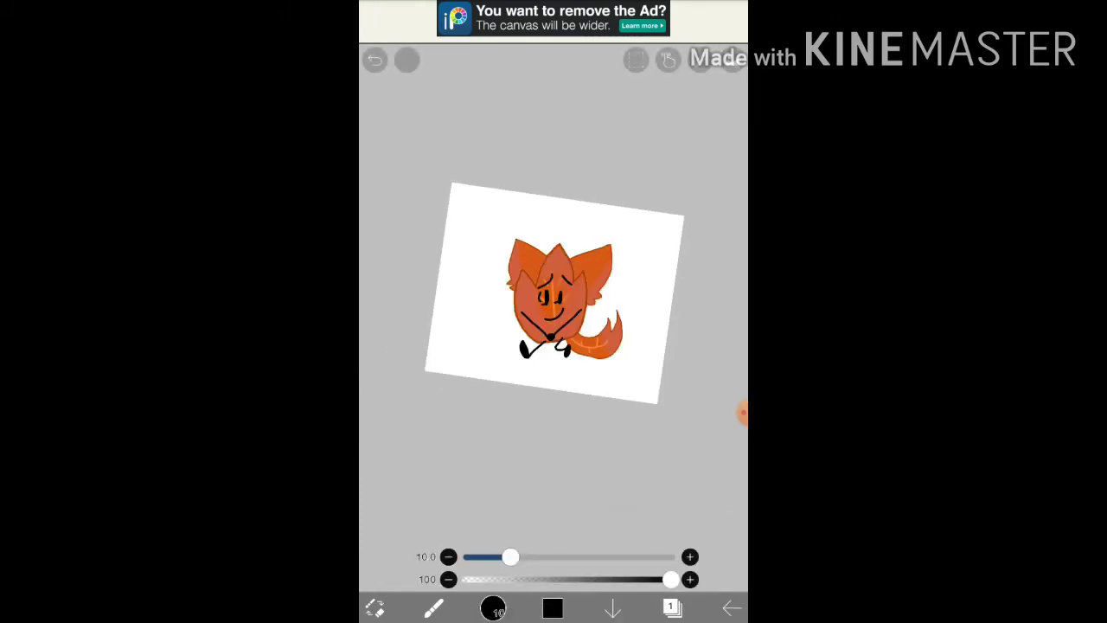
left_click(553, 609)
left_click(493, 222)
left_click(644, 263)
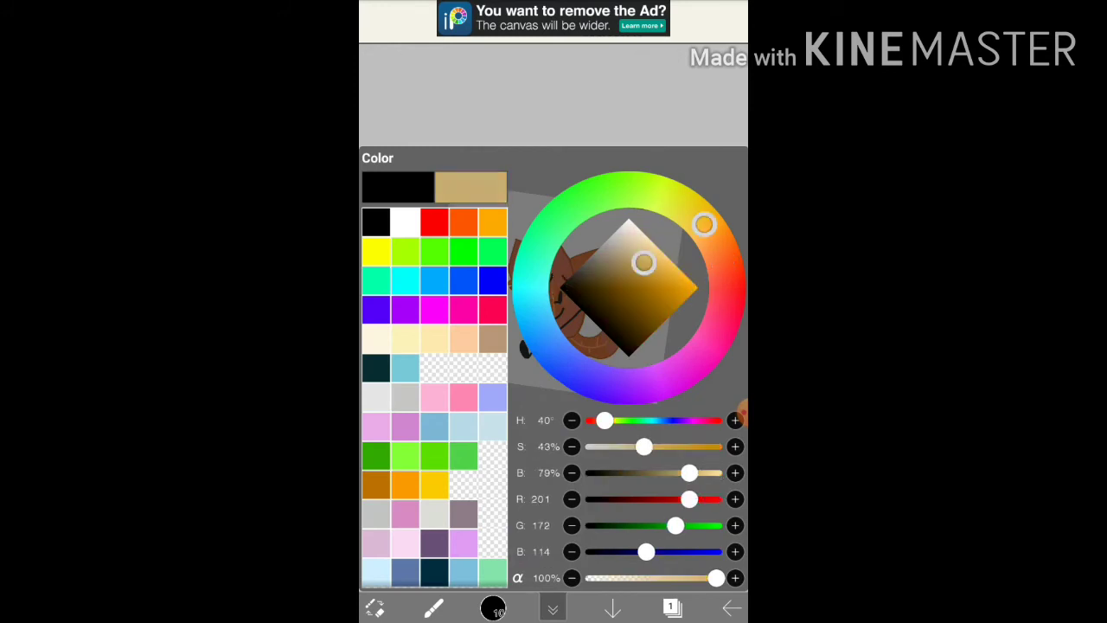
mouse_move(644, 262)
left_mouse_down()
mouse_move(663, 228)
mouse_move(698, 286)
left_mouse_up()
left_click(553, 608)
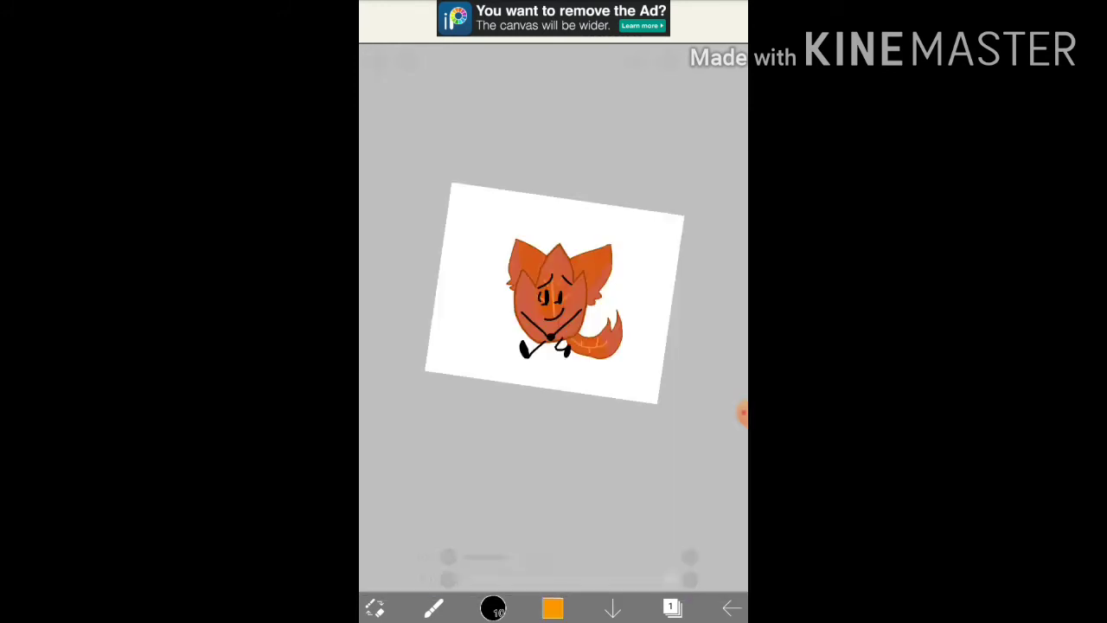
Step: Enlarge the brush to size 260 and paint orange across nearly the whole canvas
left_click_drag(449, 556, 616, 557)
left_click_drag(445, 251, 500, 192)
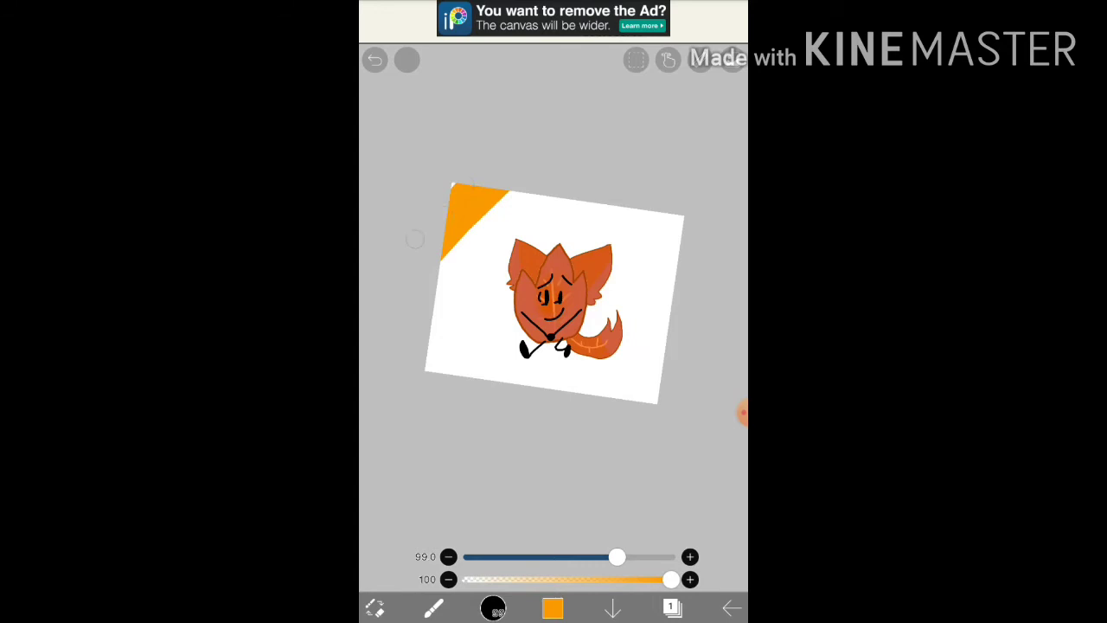
left_click_drag(441, 298, 563, 197)
left_click_drag(437, 320, 579, 203)
left_click_drag(616, 556, 671, 557)
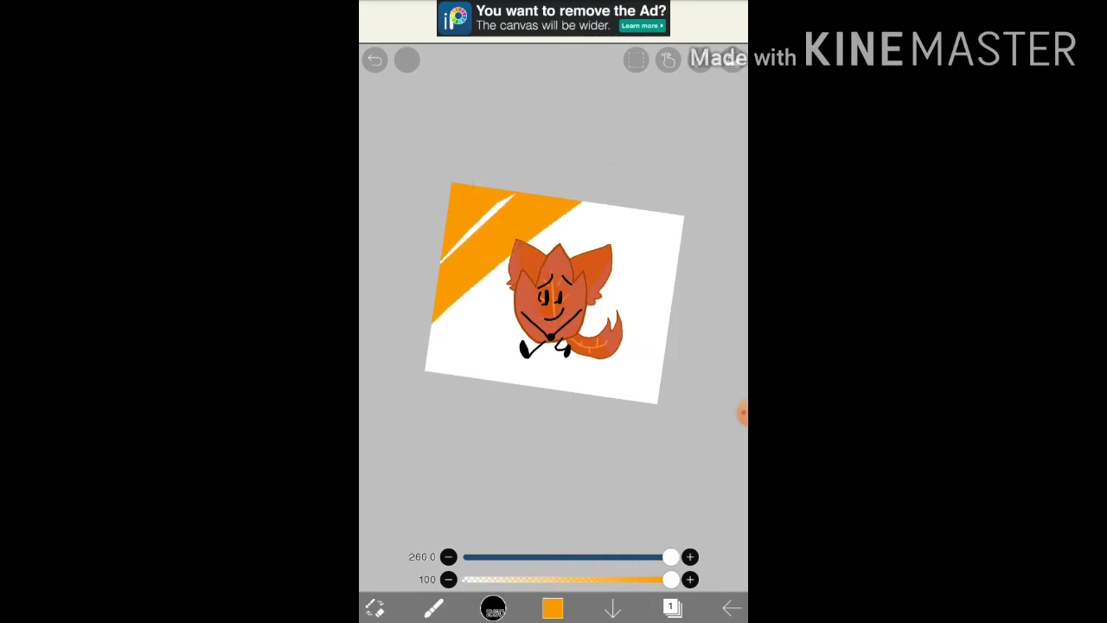
left_click_drag(675, 221, 627, 251)
mouse_move(484, 381)
left_mouse_down()
mouse_move(645, 230)
mouse_move(640, 203)
left_mouse_up()
left_click_drag(428, 372, 593, 203)
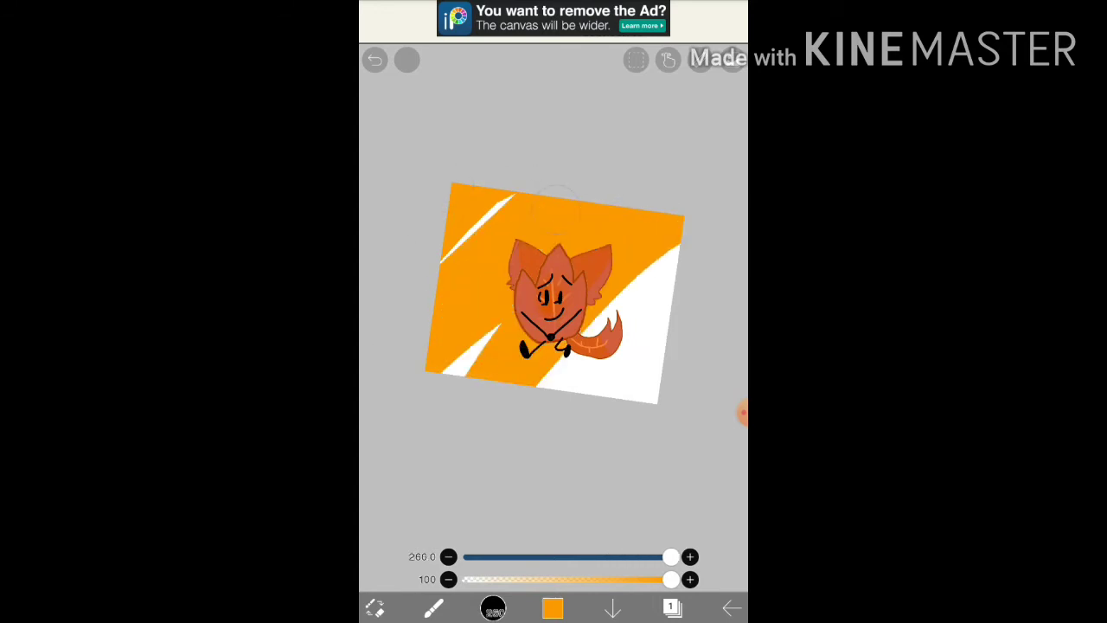
left_click_drag(428, 363, 446, 242)
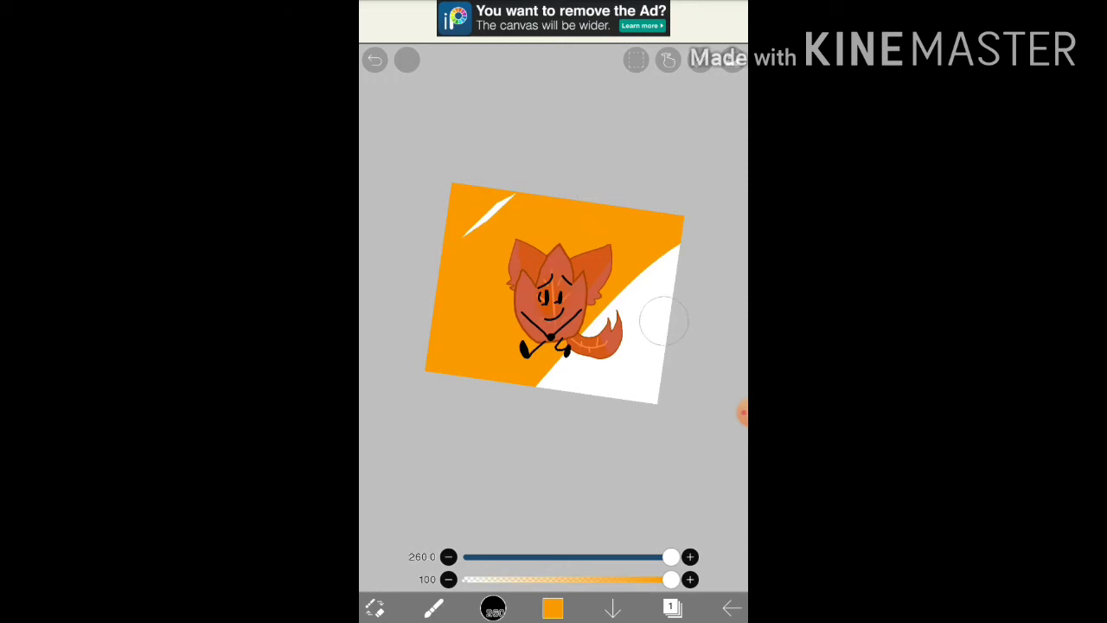
left_click_drag(589, 372, 658, 277)
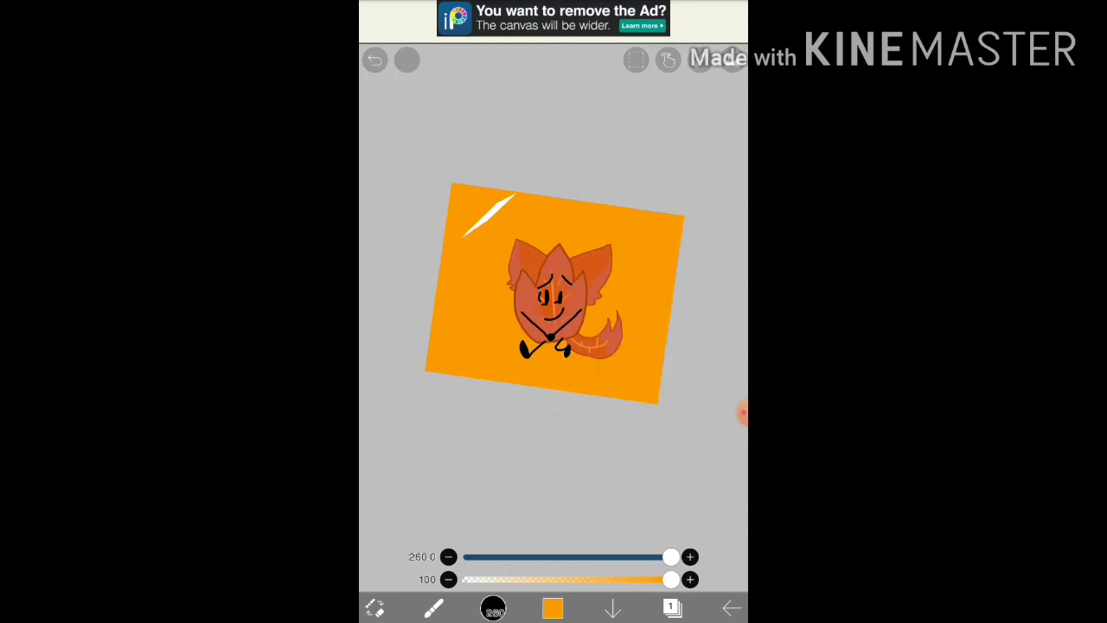
Step: Choose green from the swatches and set the brush to size 69 for stripes
left_click(553, 609)
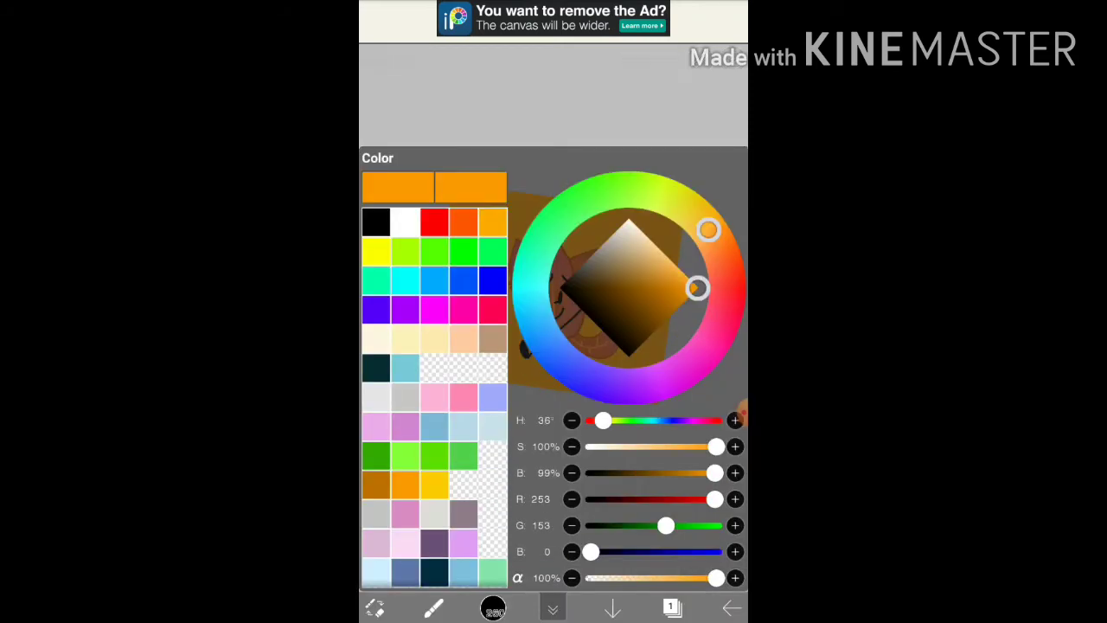
left_click(435, 456)
left_click(553, 608)
left_click_drag(672, 556, 598, 556)
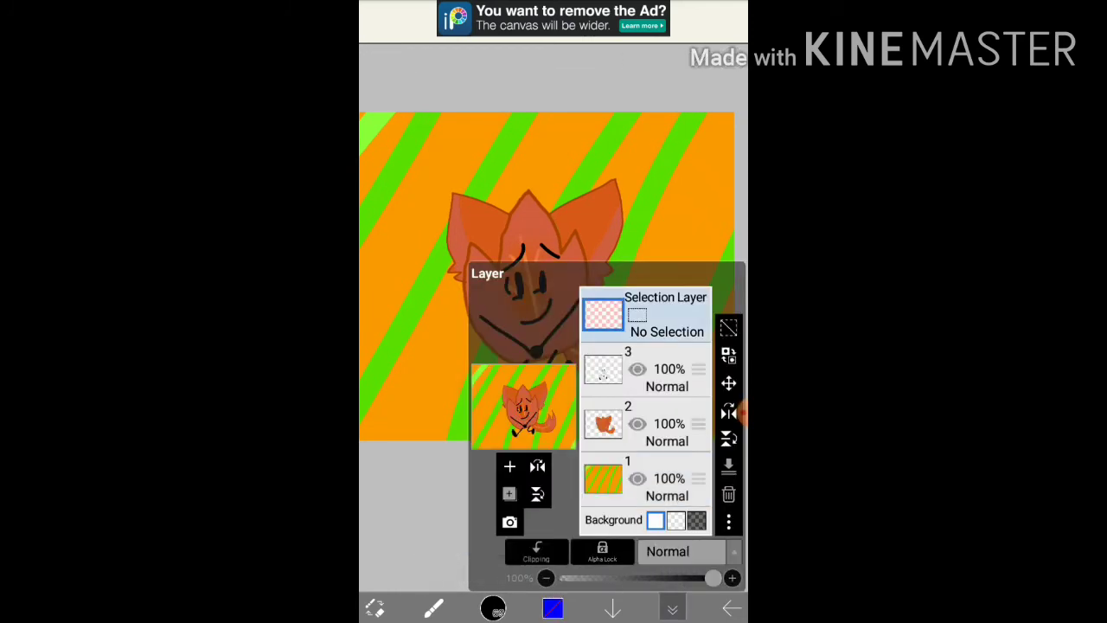
Step: Select layer 3 and change the paint colour to red
left_click(603, 370)
left_click(672, 609)
scroll(542, 281, "down", 3)
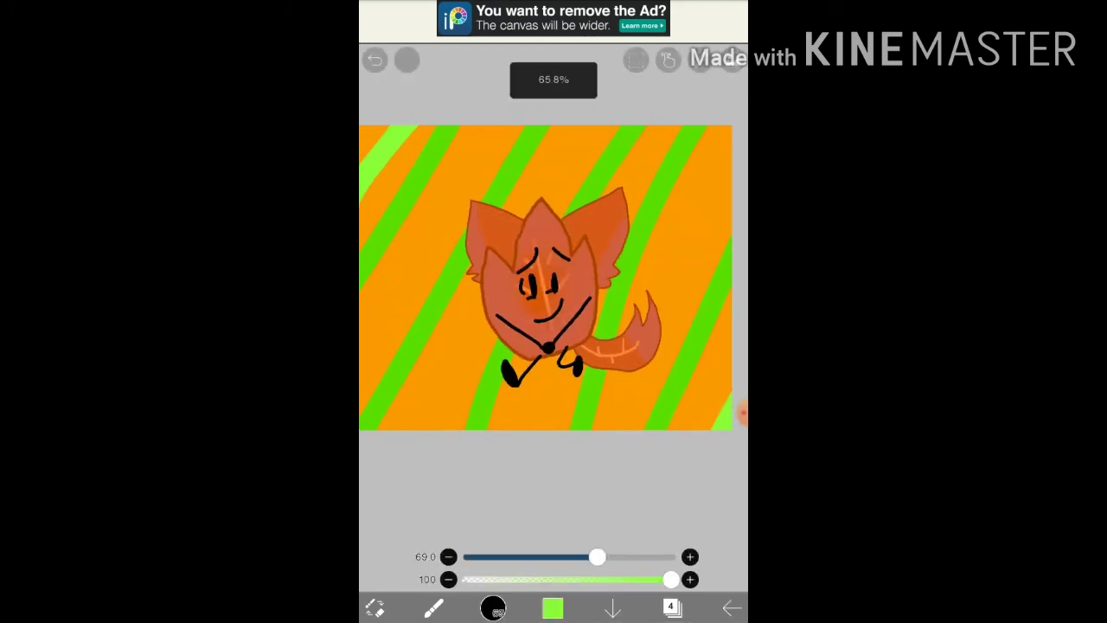
left_click(553, 608)
left_click(727, 285)
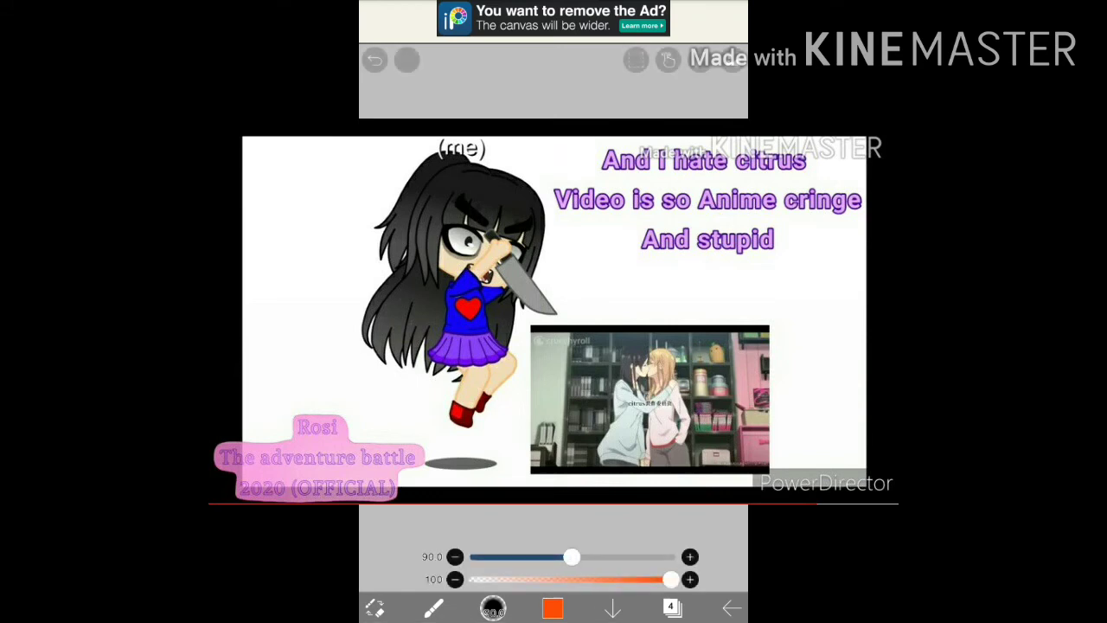
Step: Enlarge the brush and lower the top layer's opacity to 67%
left_click_drag(572, 557, 656, 557)
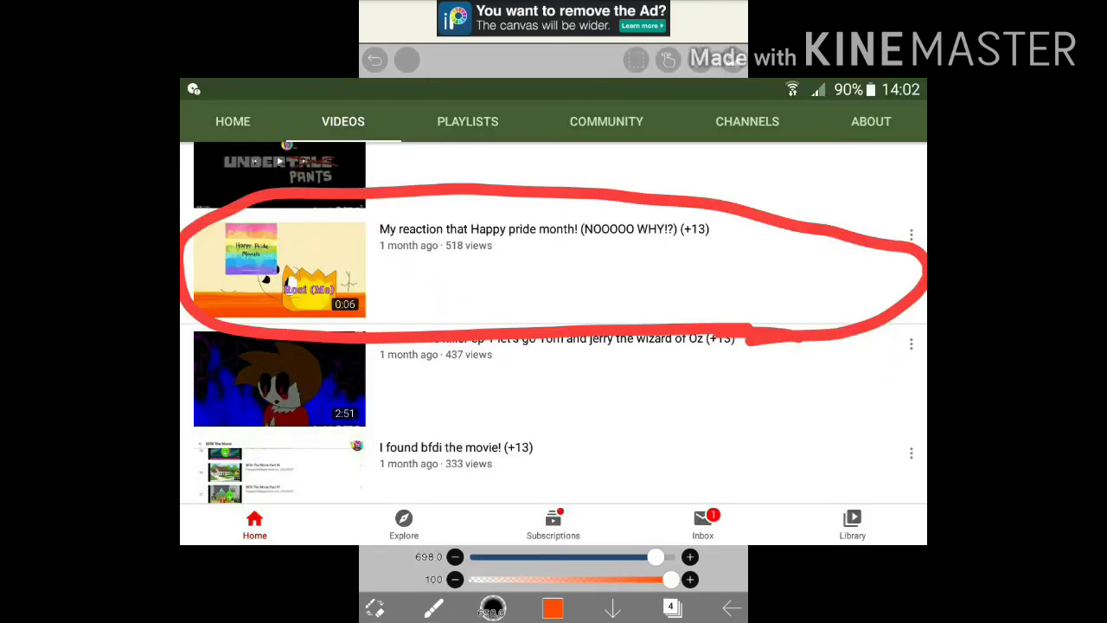
left_click(671, 608)
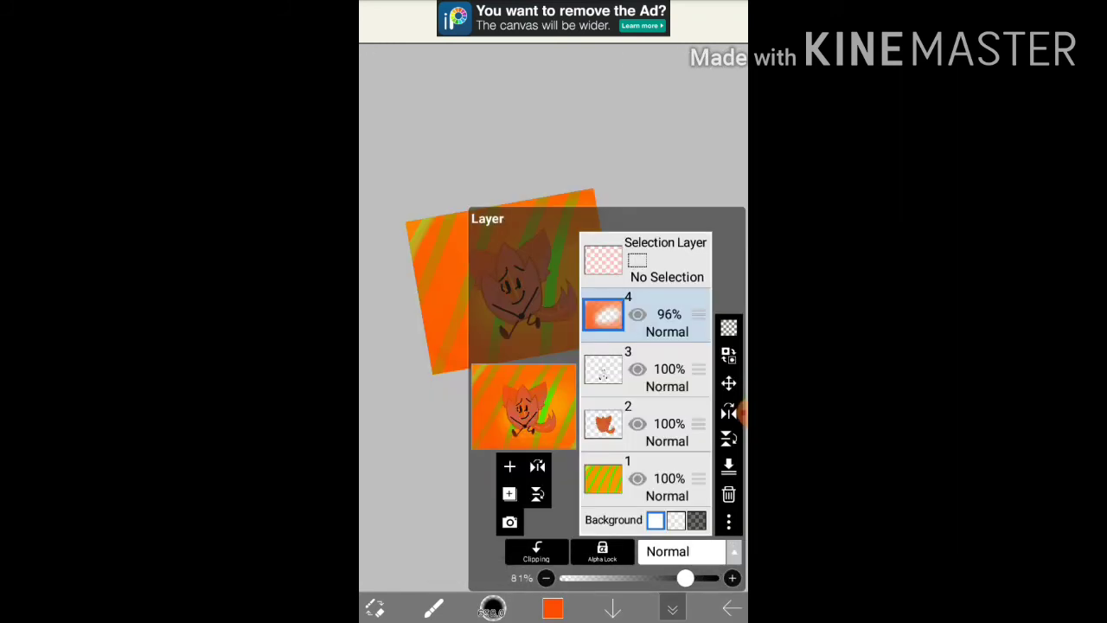
left_click_drag(699, 578, 664, 578)
left_click(670, 607)
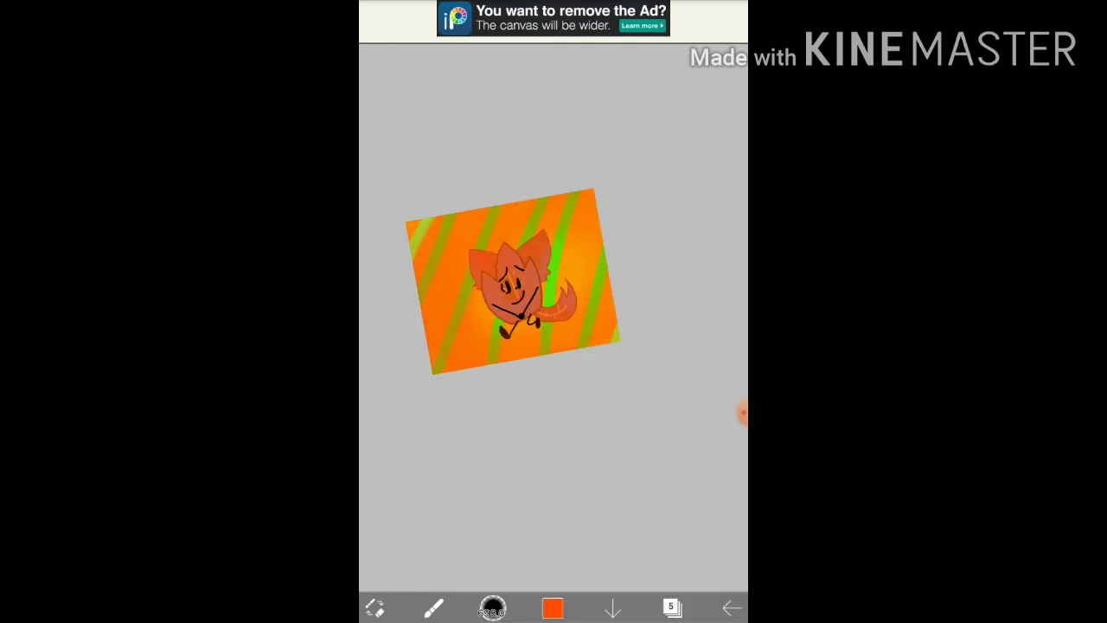
Step: Pick a thin size-9 black brush and handwrite the signature at bottom right
left_click(492, 607)
left_click(484, 346)
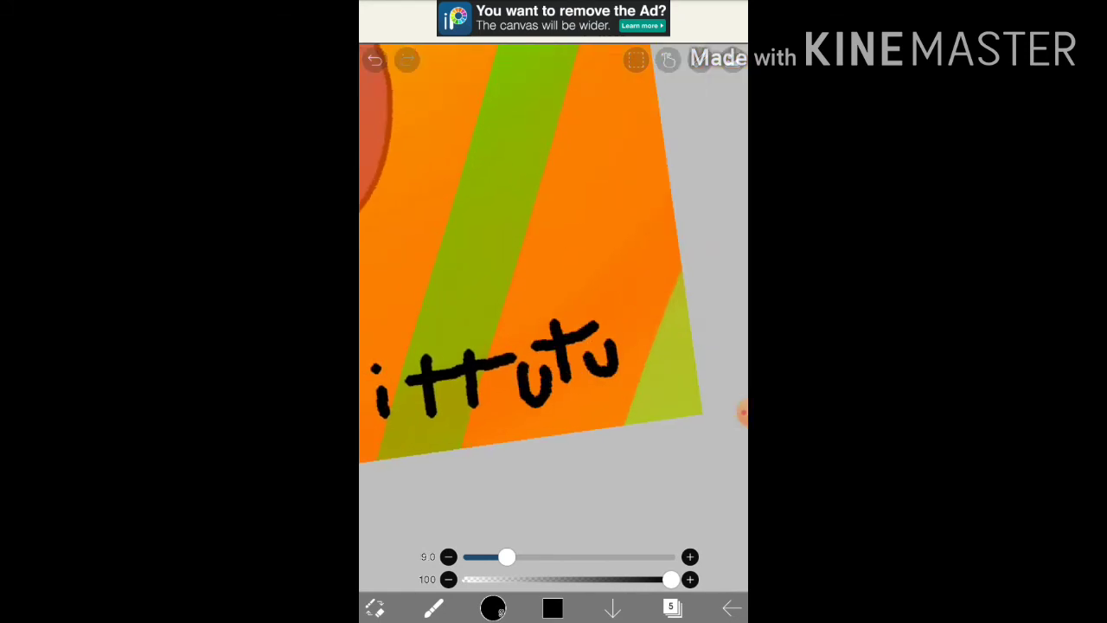
left_click_drag(554, 259, 467, 260)
left_click_drag(563, 391, 592, 394)
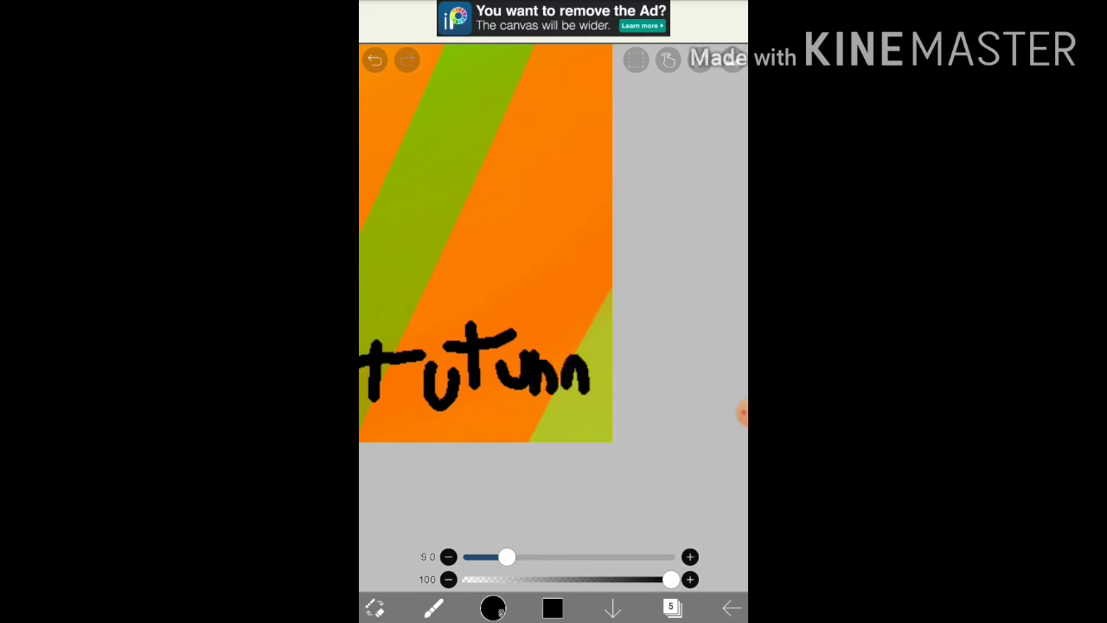
left_click_drag(593, 349, 610, 385)
scroll(485, 242, "down", 3)
mouse_move(494, 259)
left_mouse_down()
mouse_move(493, 225)
mouse_move(528, 242)
left_mouse_up()
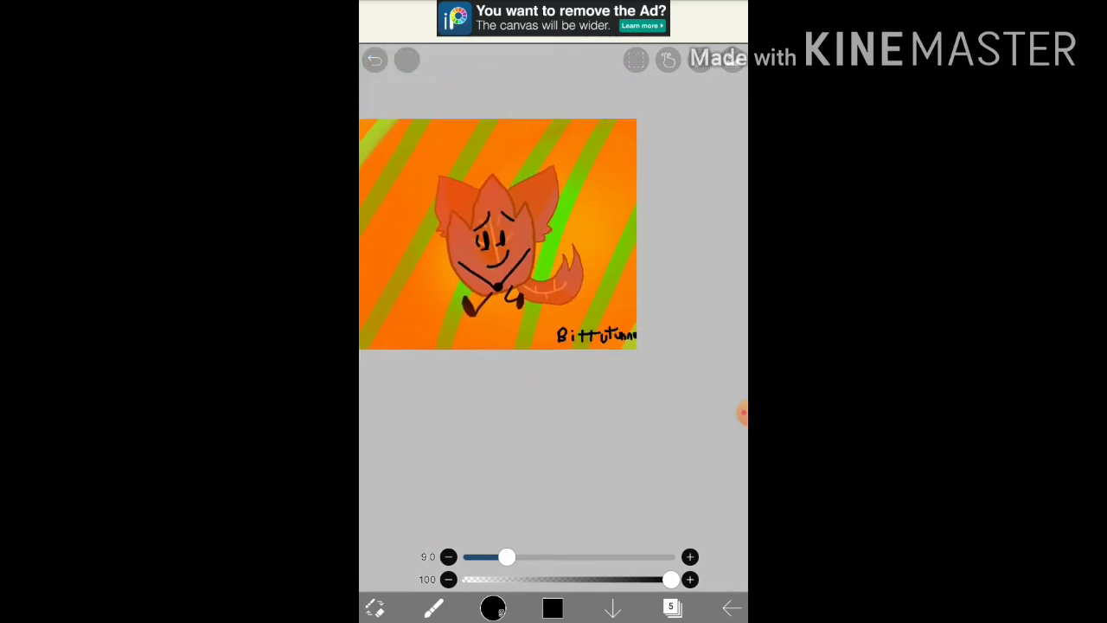